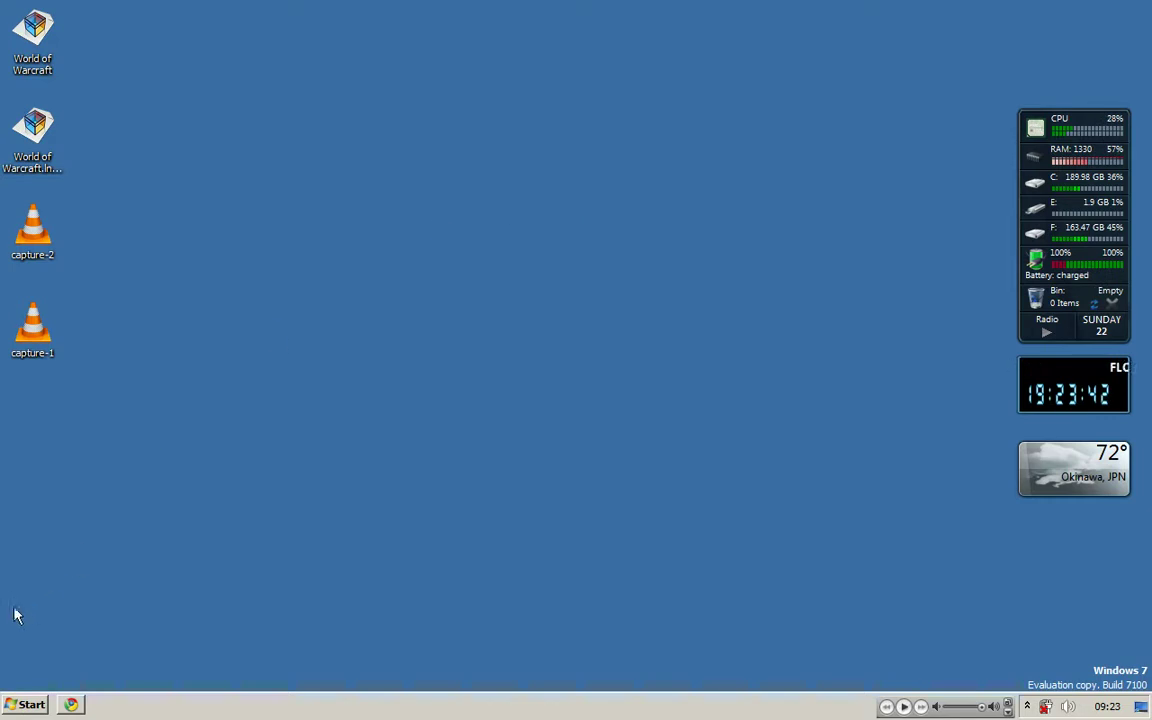
Step: Launch YouTube Downloader from All Programs and answer No to the update check
click(26, 704)
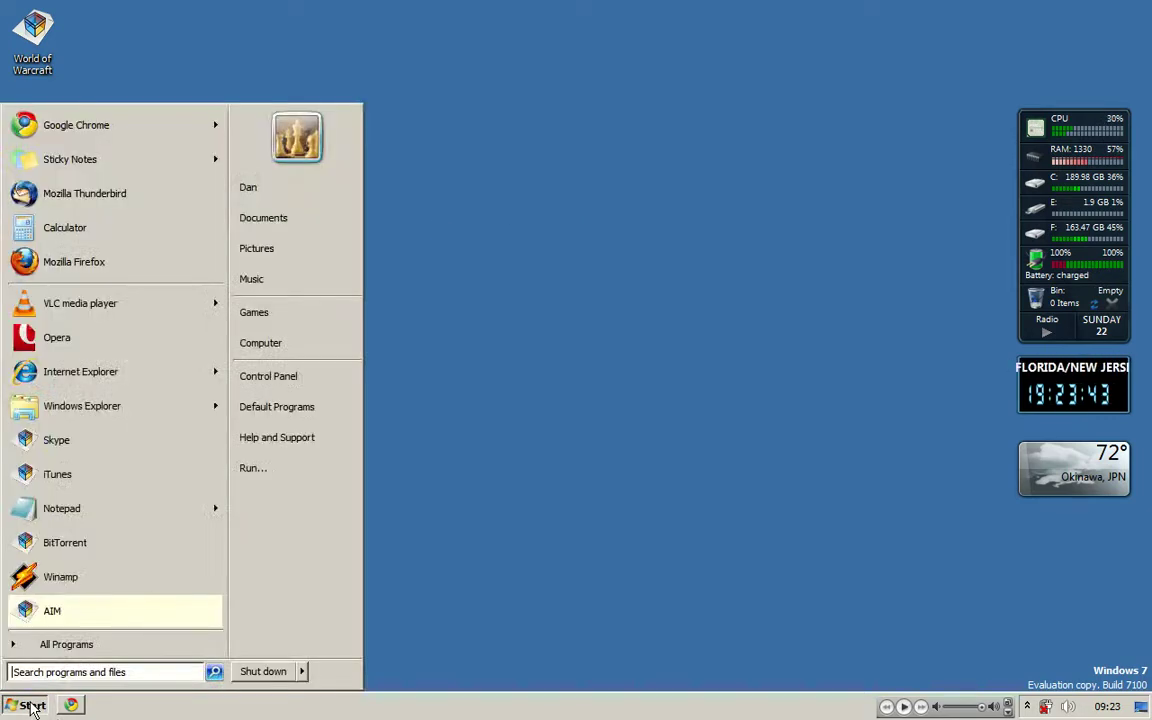
click(83, 645)
click(100, 618)
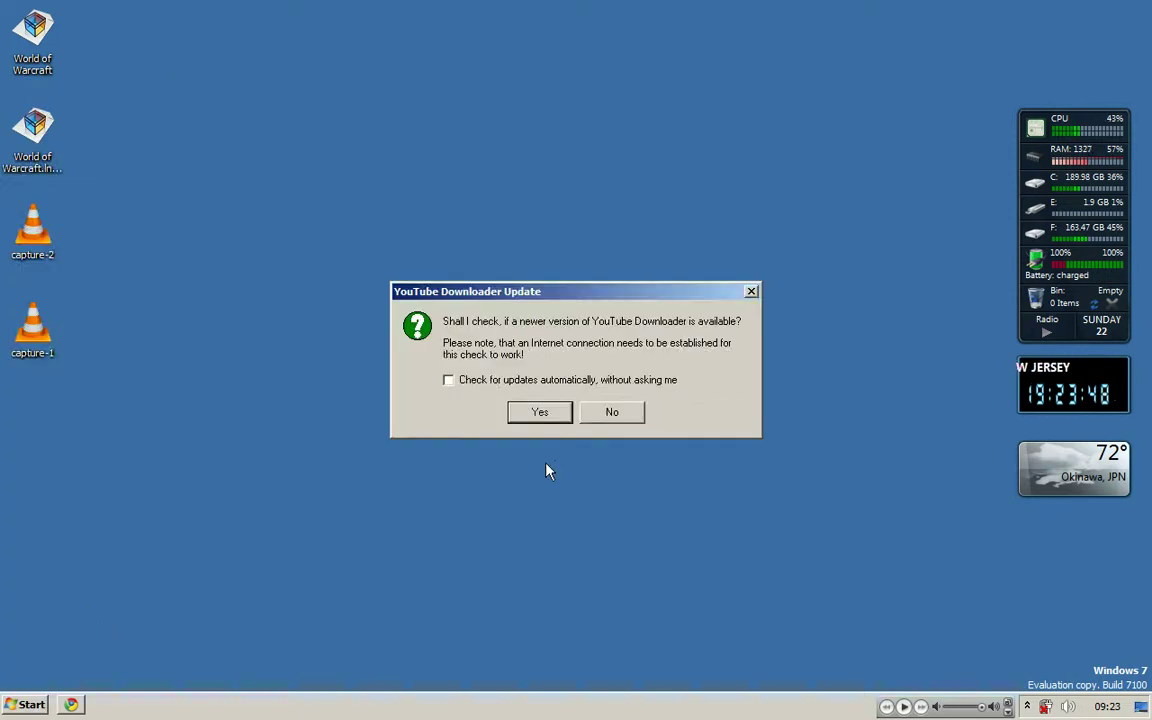
click(603, 412)
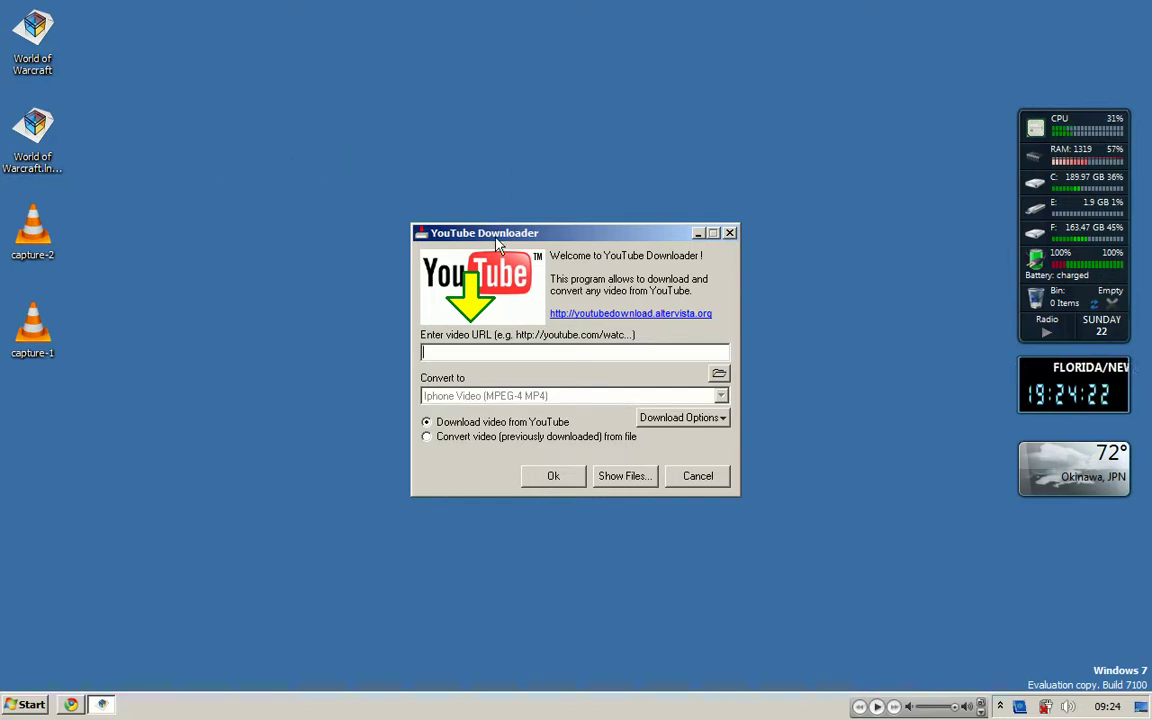
Step: Switch YouTube Downloader to 'Convert video (previously downloaded) from file' mode
drag(492, 239, 481, 229)
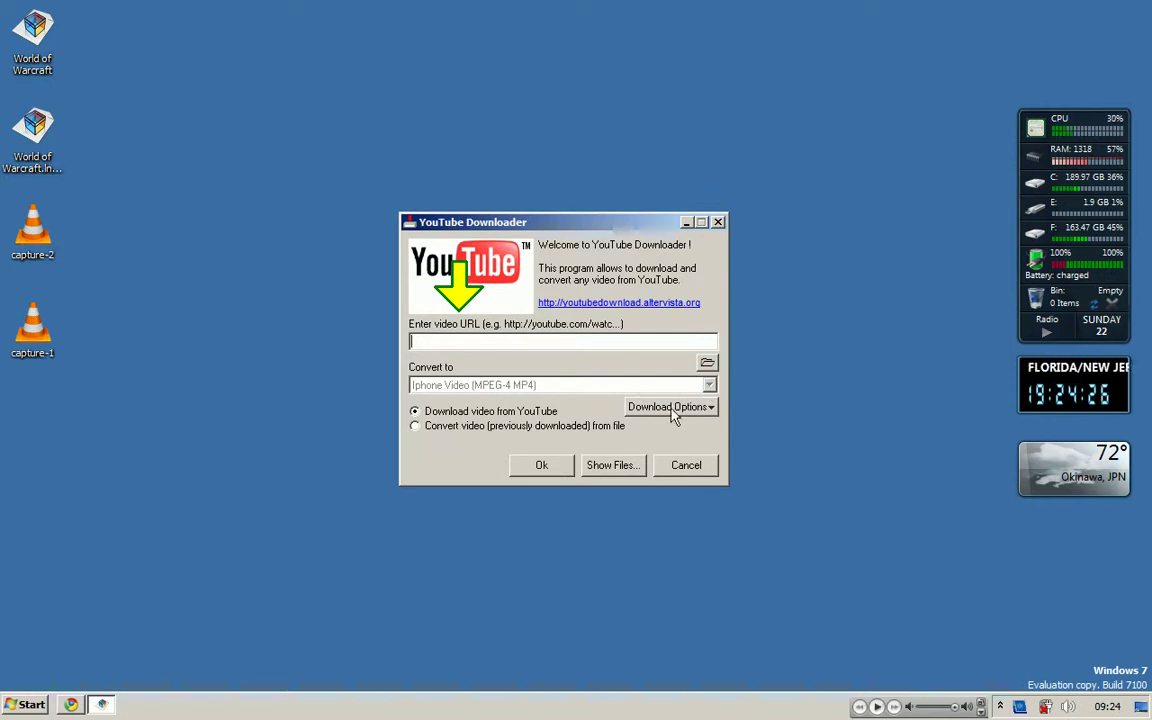
click(411, 342)
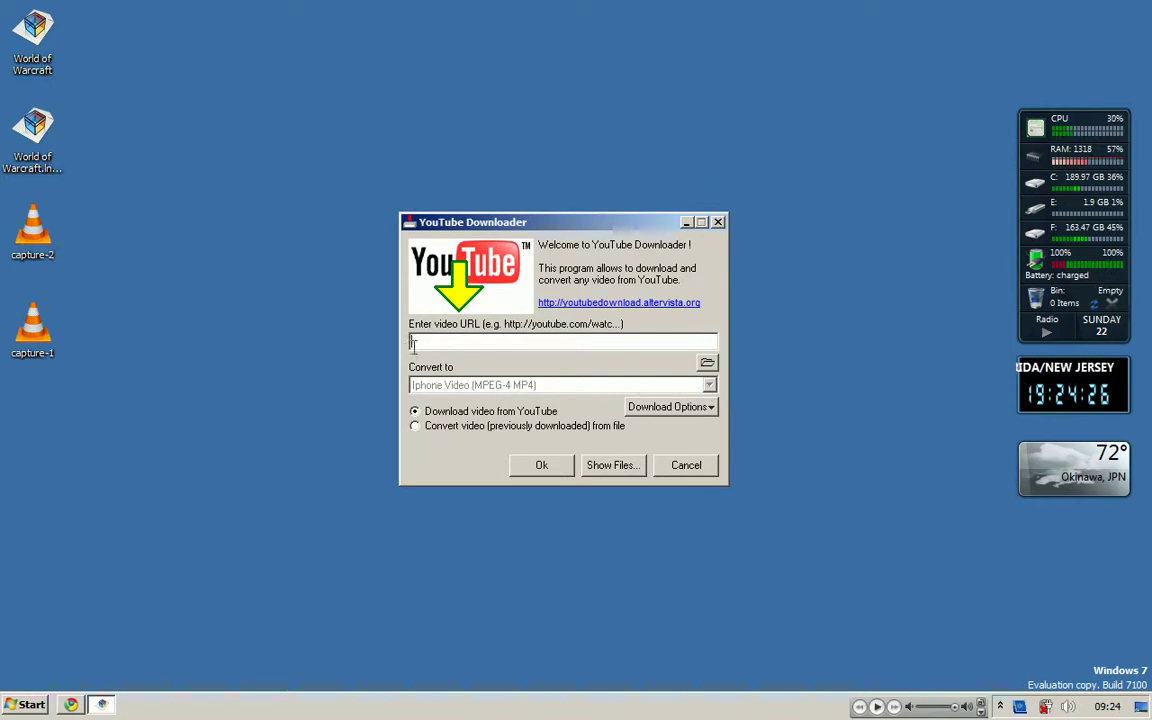
click(415, 427)
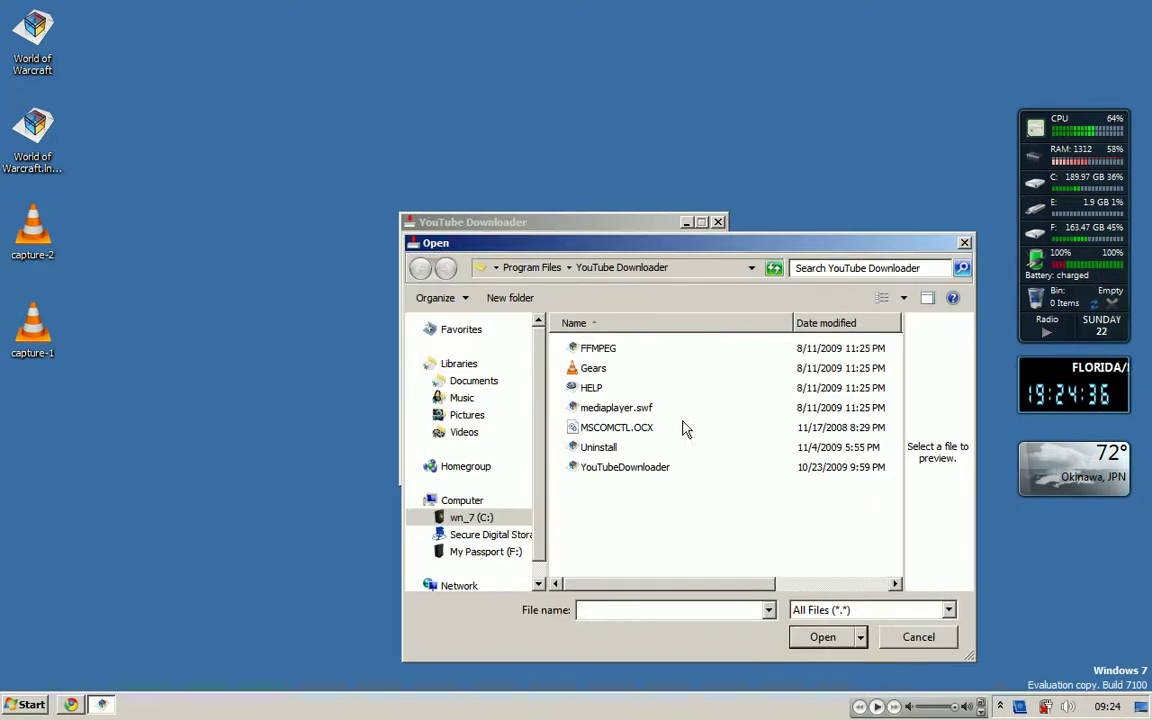
mouse_move(466, 467)
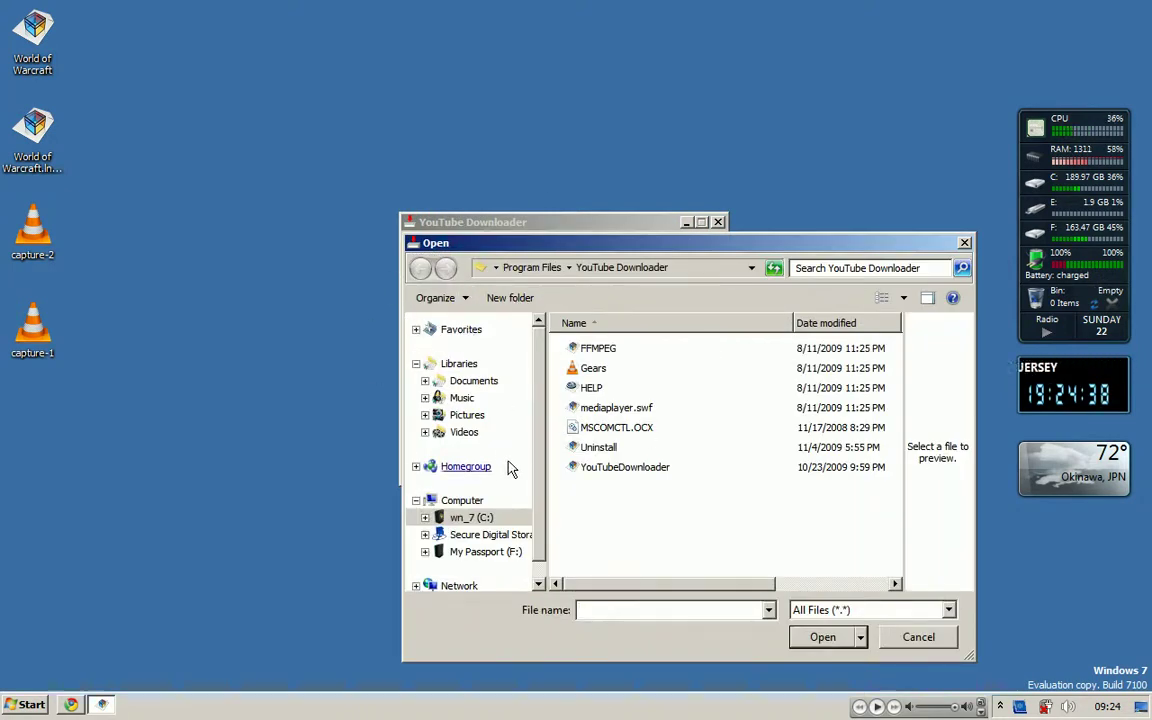
Step: Browse the Open dialog, selecting the Gears file, then cancel without choosing a file
click(590, 368)
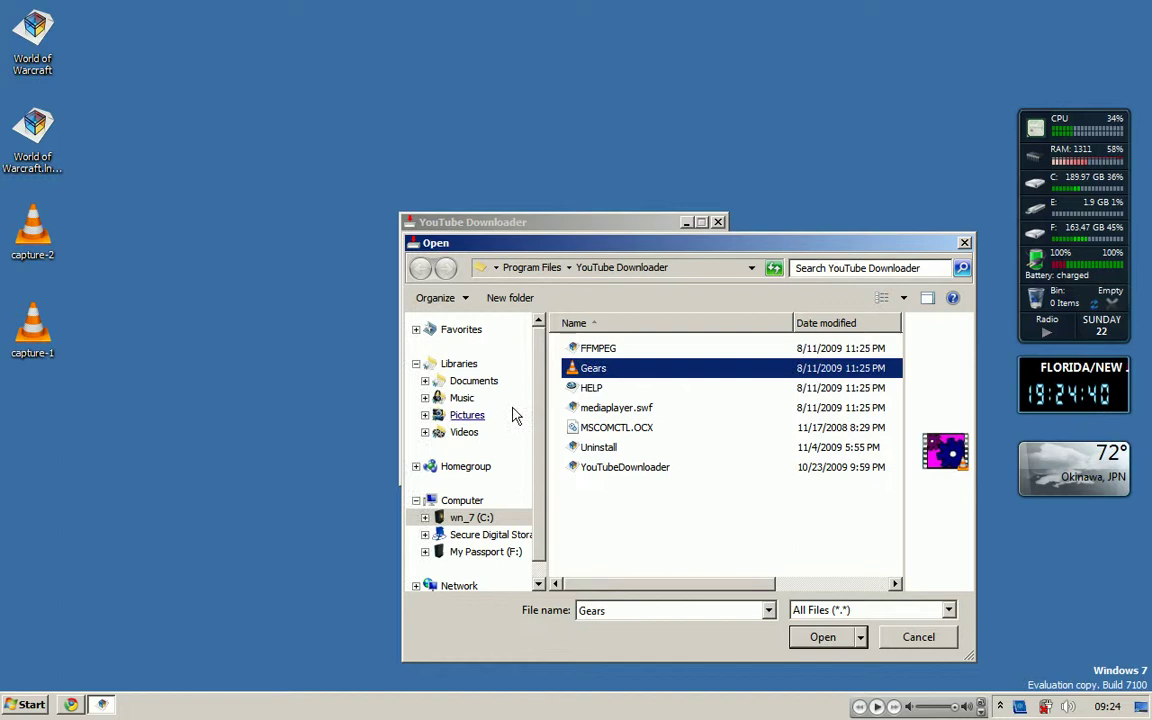
scroll(530, 412, down, 1)
scroll(538, 400, up, 1)
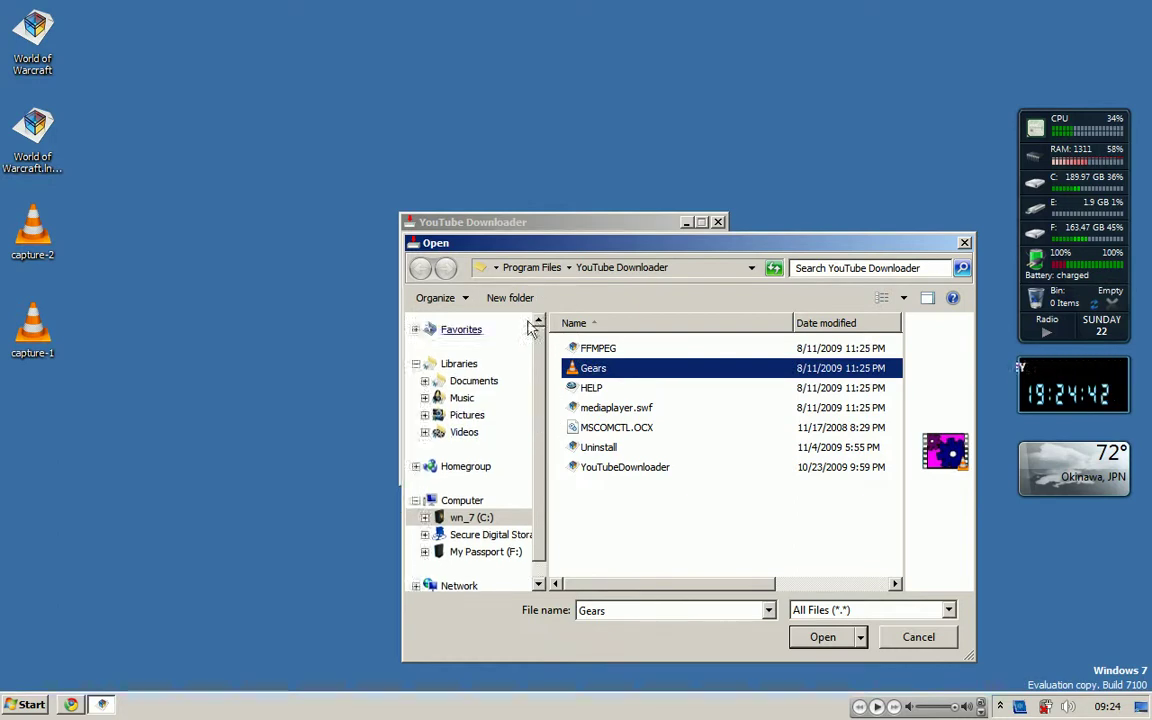
mouse_move(597, 244)
mouse_down()
mouse_move(620, 440)
mouse_move(520, 113)
mouse_up()
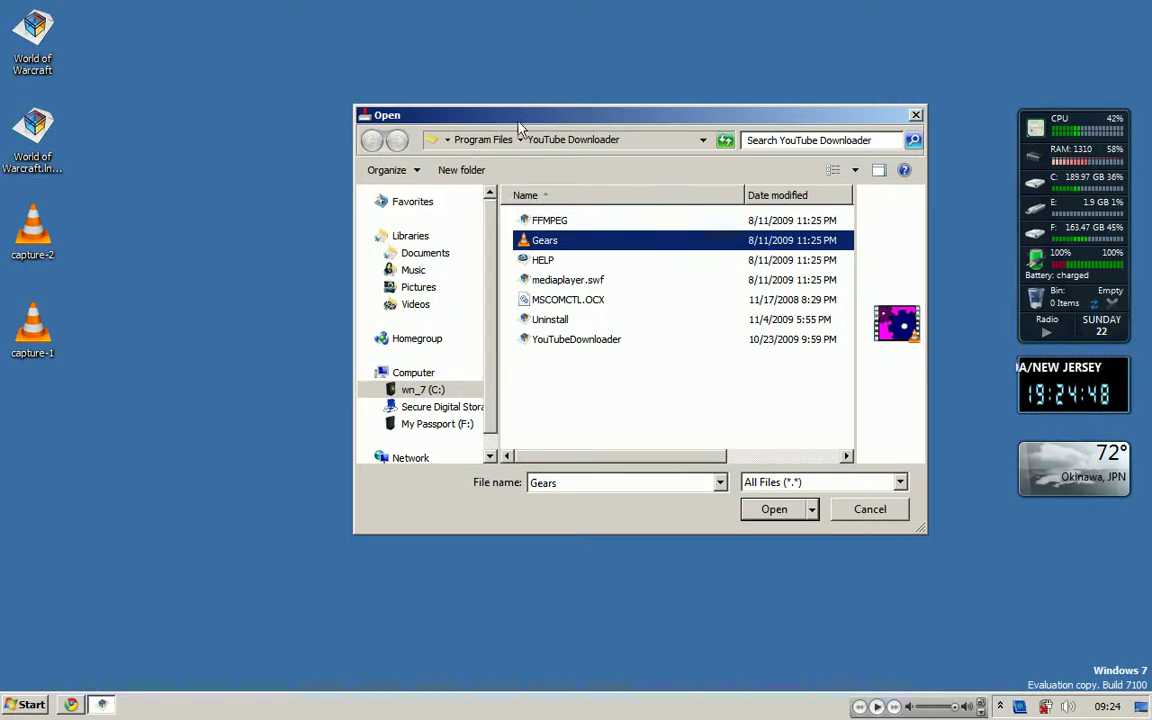
drag(519, 128, 506, 152)
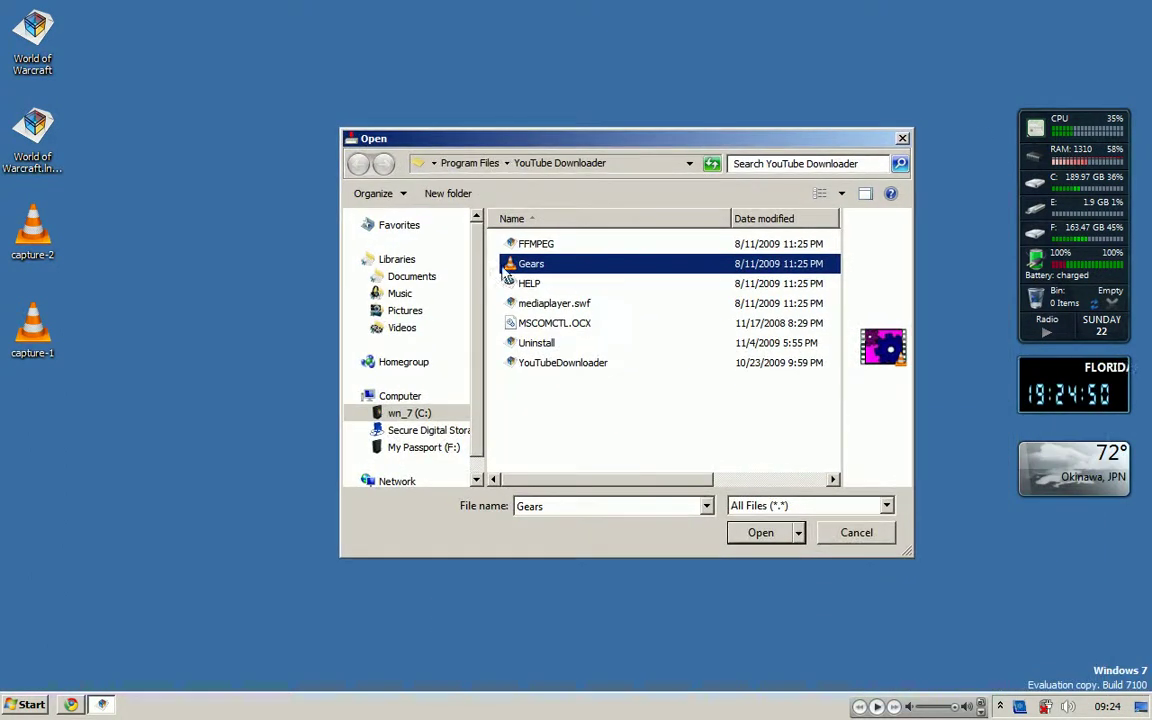
mouse_move(515, 147)
mouse_down()
mouse_move(686, 565)
mouse_move(535, 187)
mouse_move(489, 165)
mouse_up()
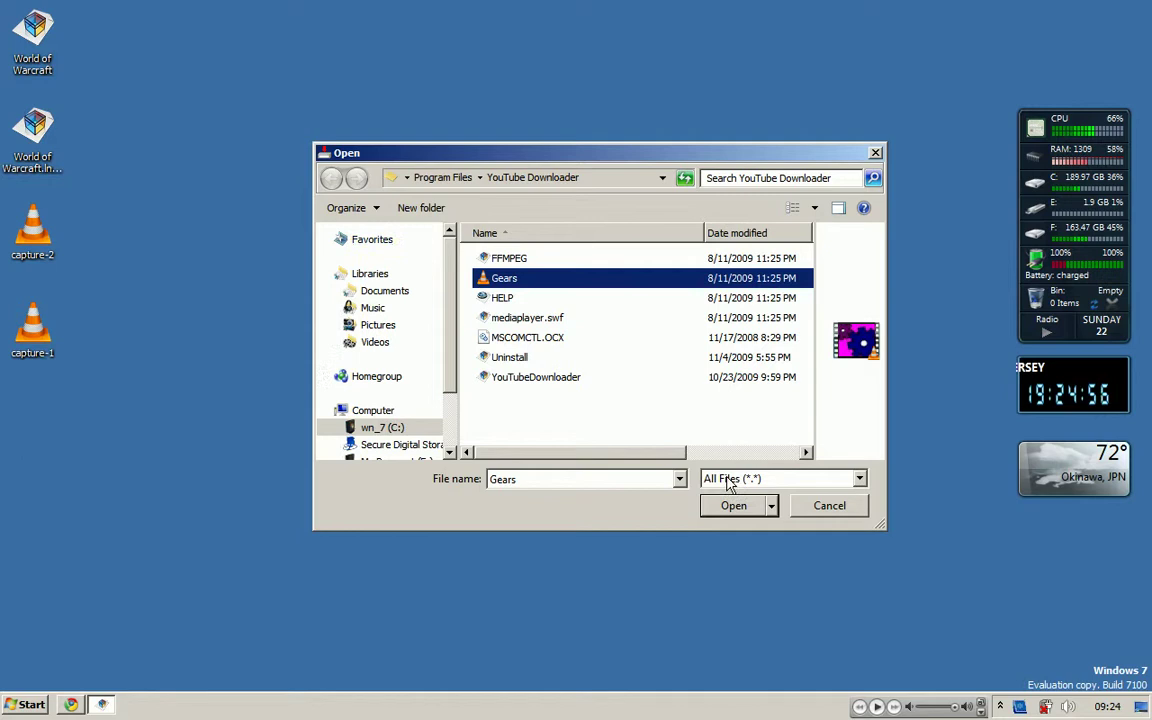
click(829, 506)
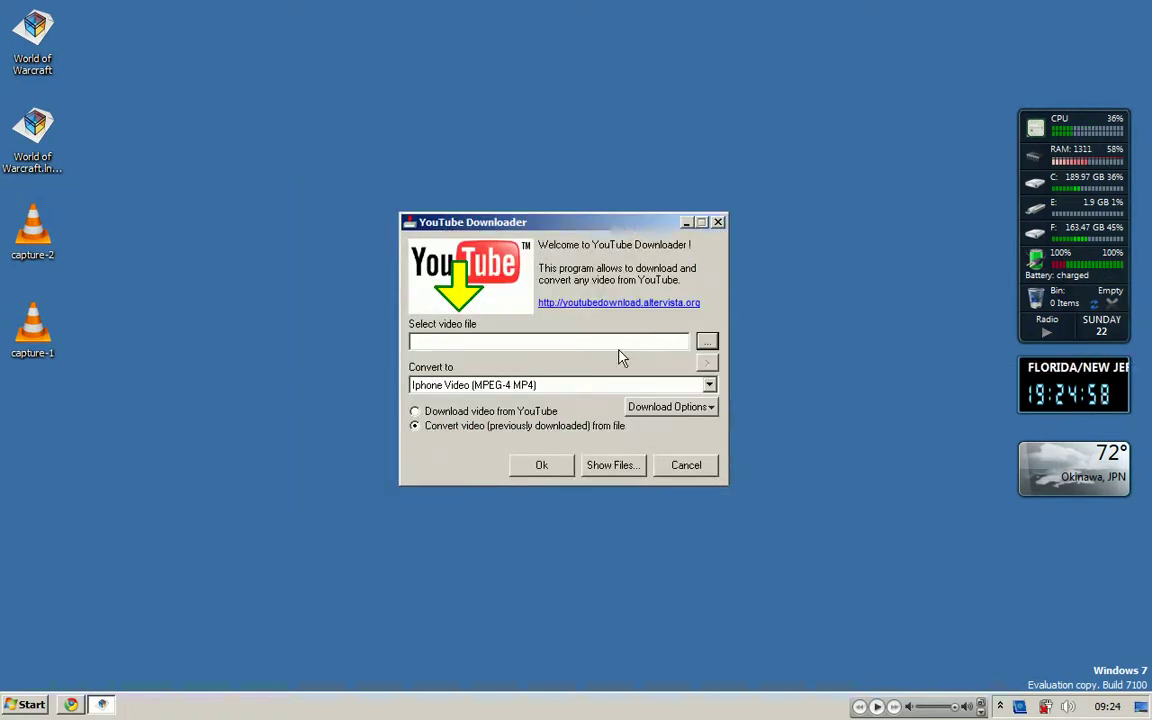
click(579, 386)
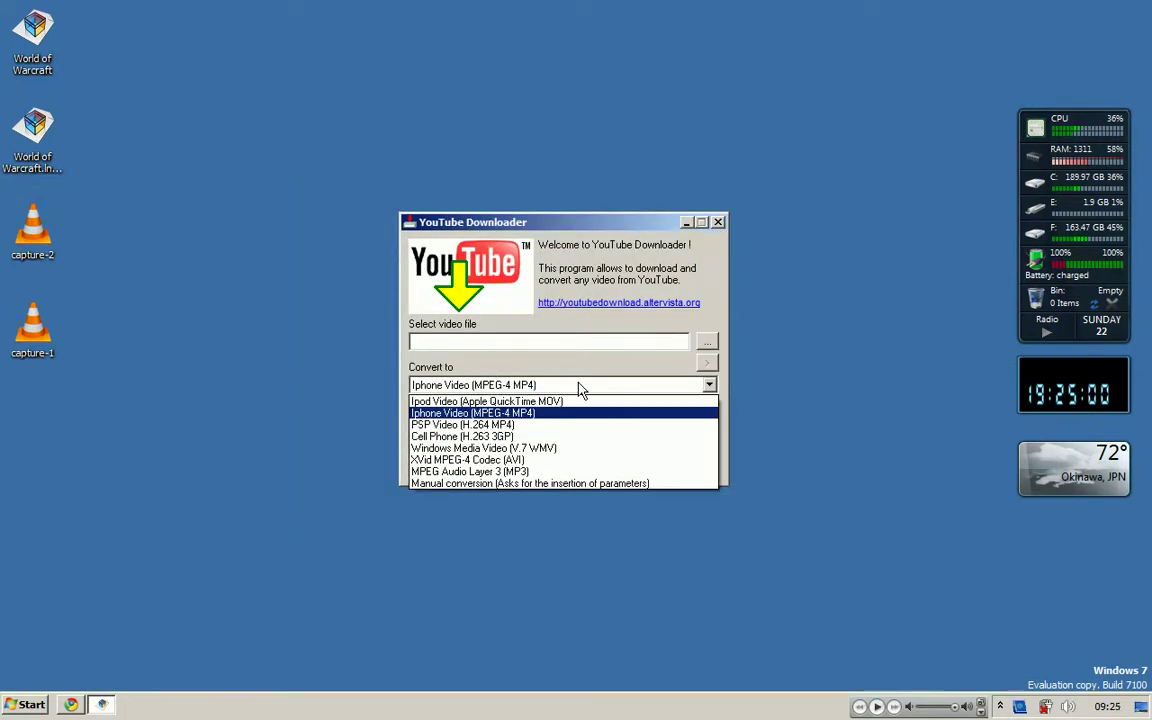
click(400, 358)
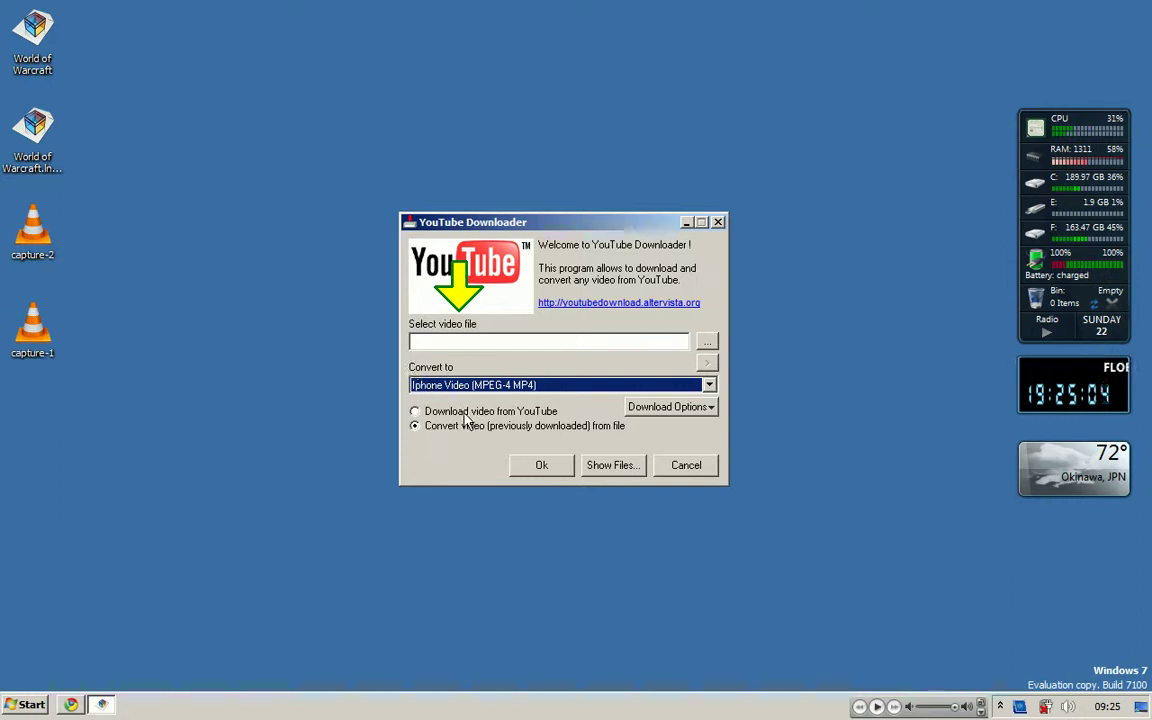
click(441, 386)
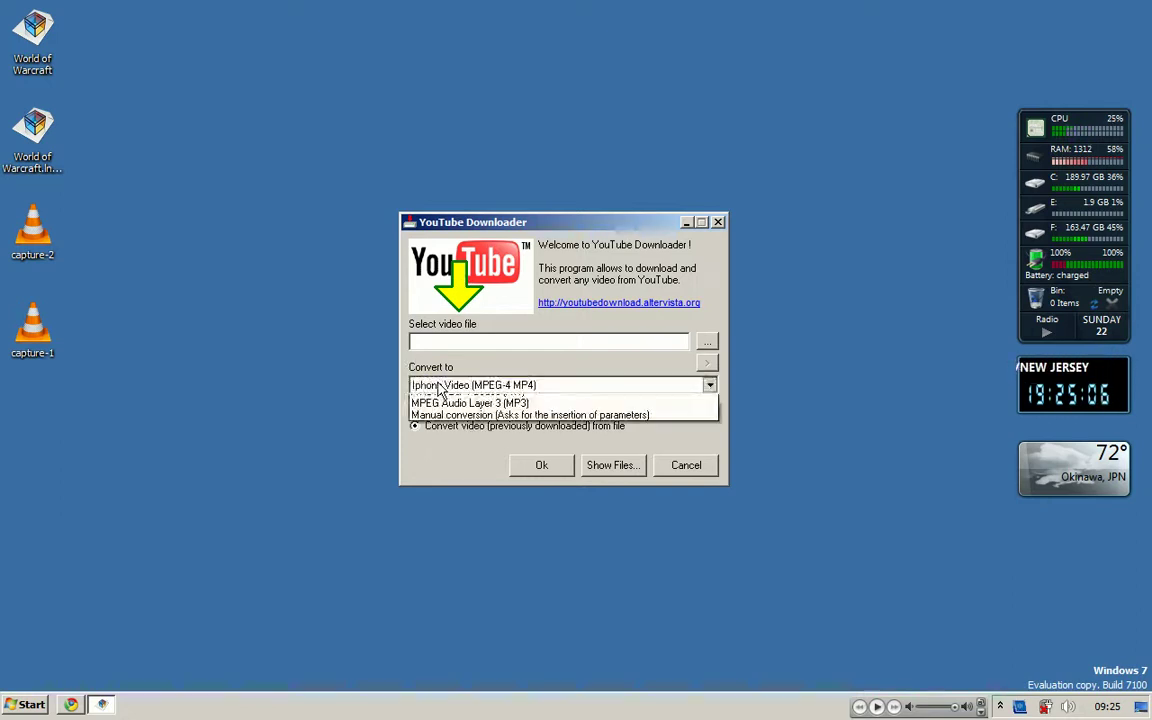
click(440, 387)
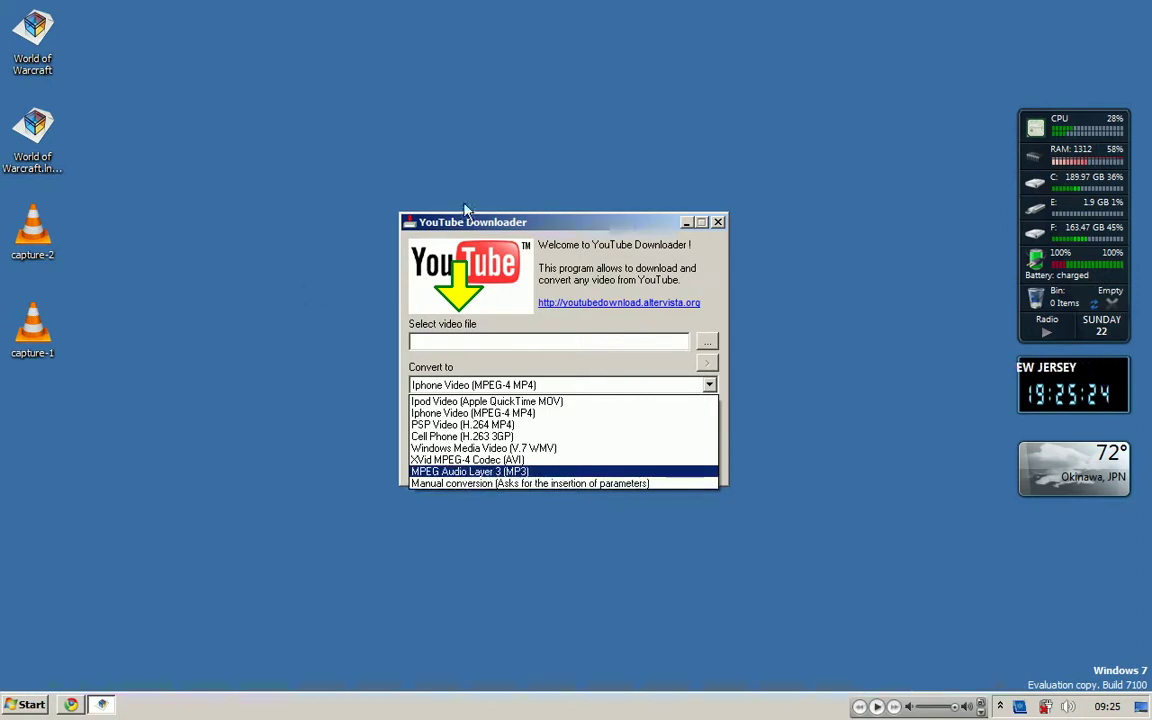
click(630, 384)
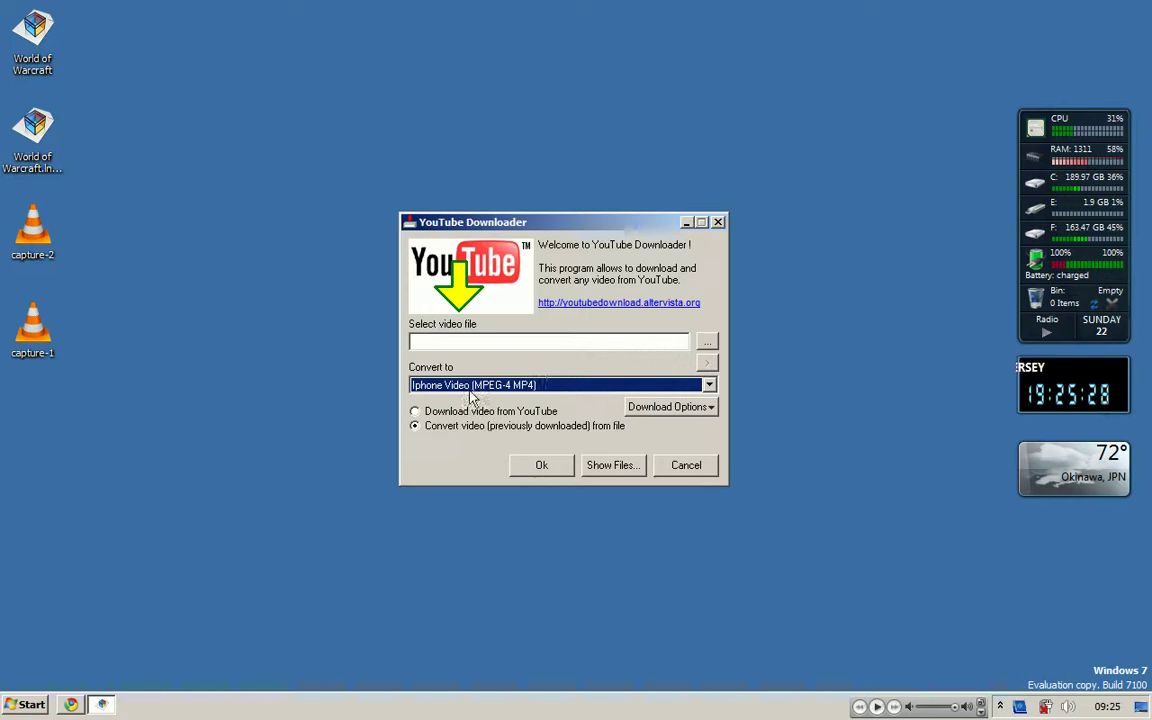